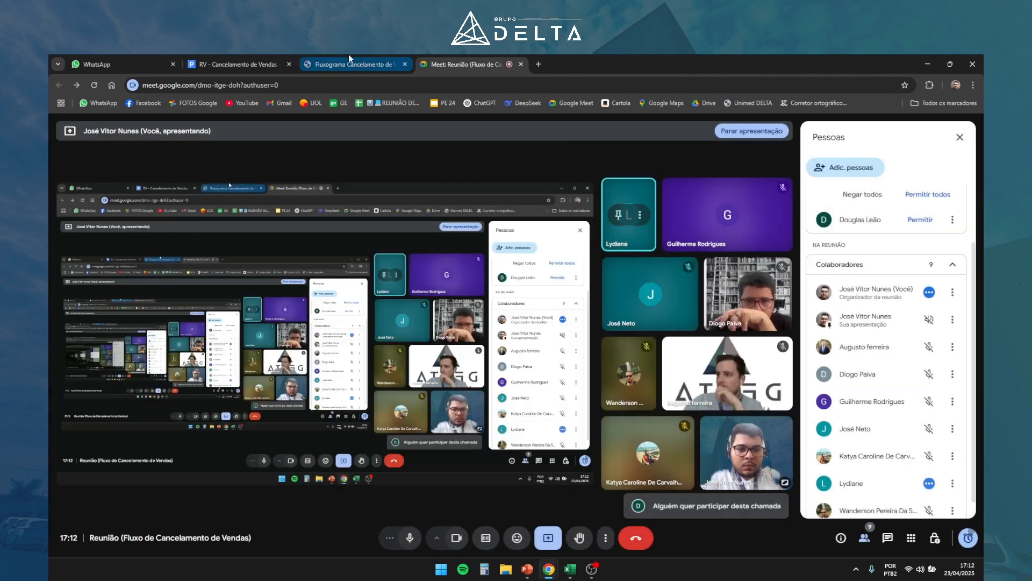
Switch to the RV - Cancelamento de Vendas form in Pipefy and add the collaborator requesting the cancellation as Nome do solicitante
click(348, 58)
click(243, 56)
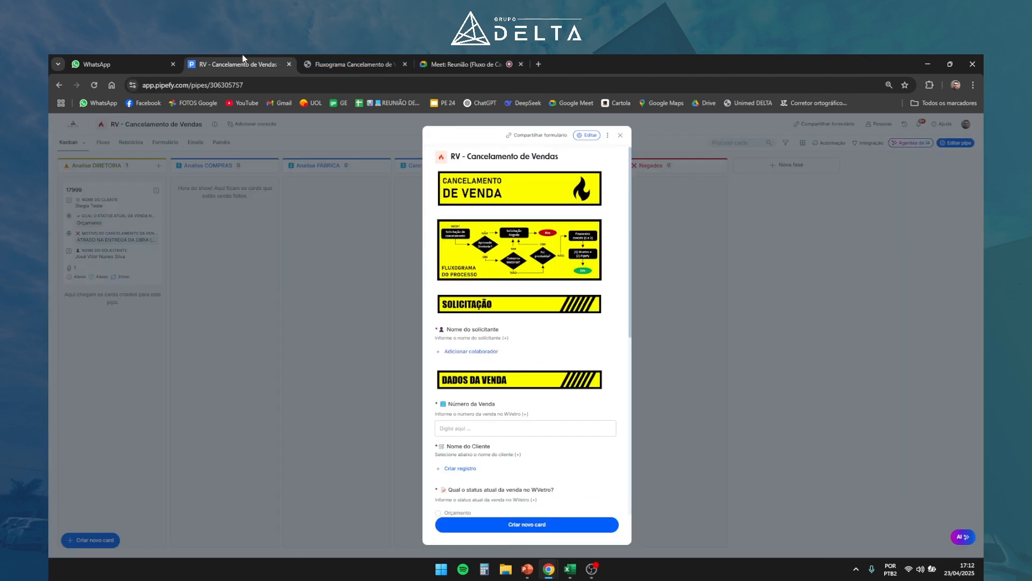
click(488, 352)
text(josé vitor)
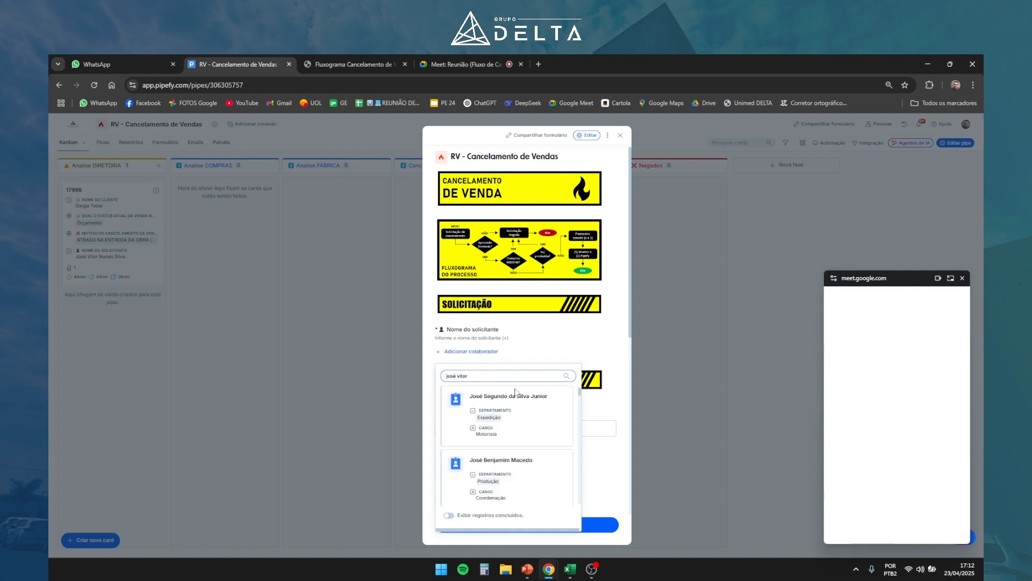
click(492, 397)
scroll(480, 409, down, 3)
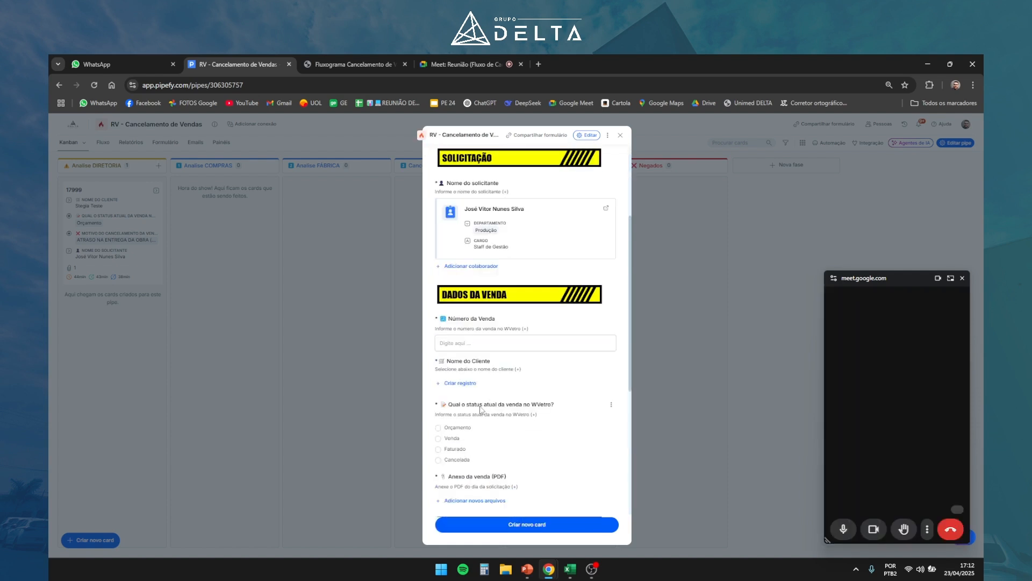
Enter the sale number and select the test client's record as Nome do Cliente
click(463, 341)
text(17999)
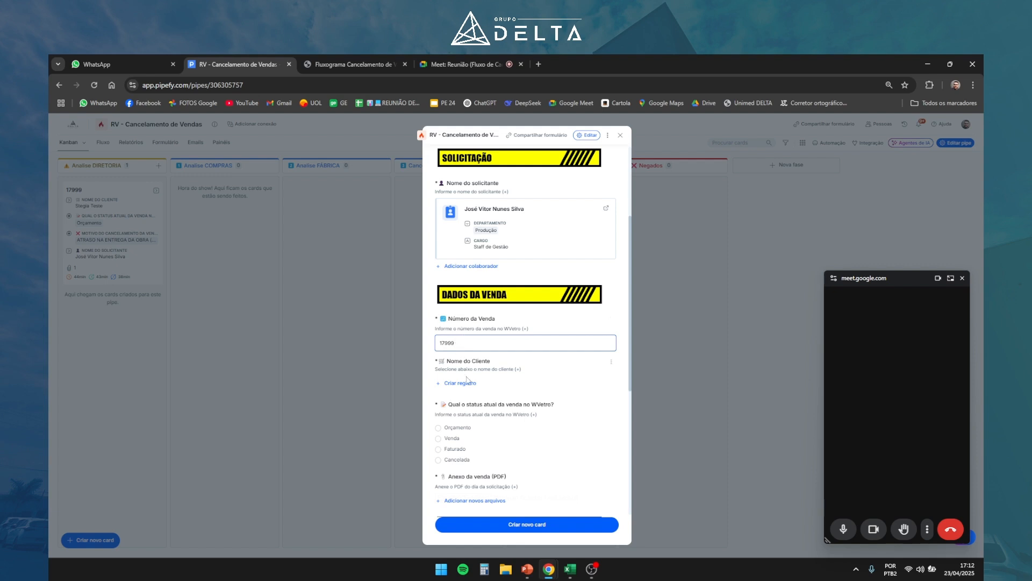
click(467, 383)
text(stegi)
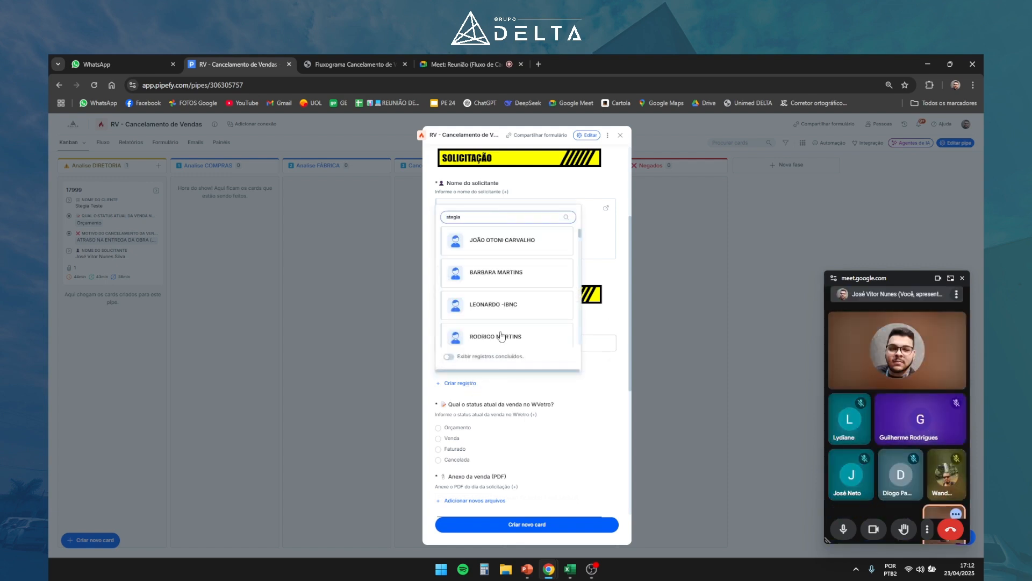
text(a)
click(472, 245)
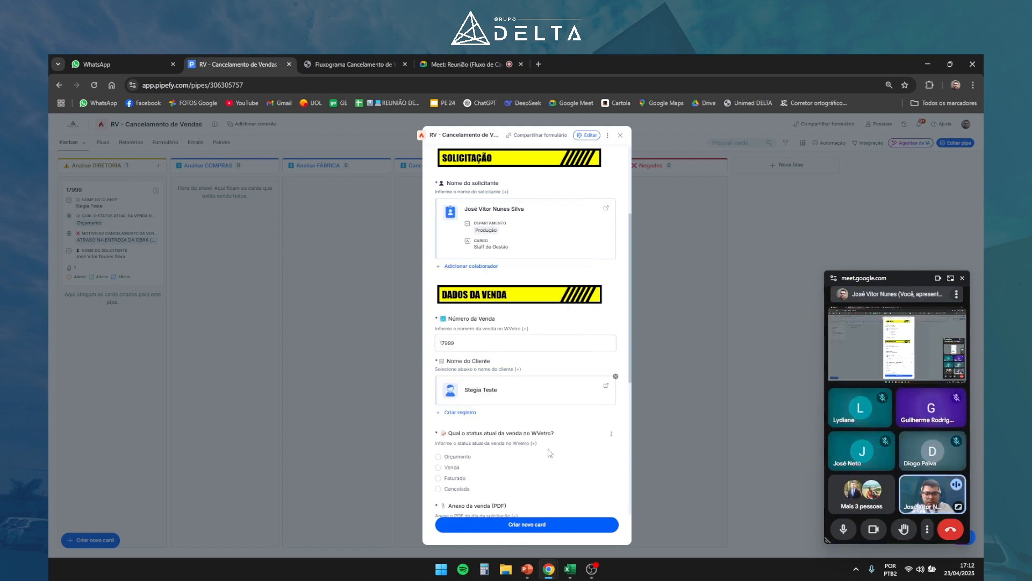
Set the sale's current WVetro status to Faturado and attach IMG_2910.PNG as Anexo da venda
scroll(503, 398, down, 1)
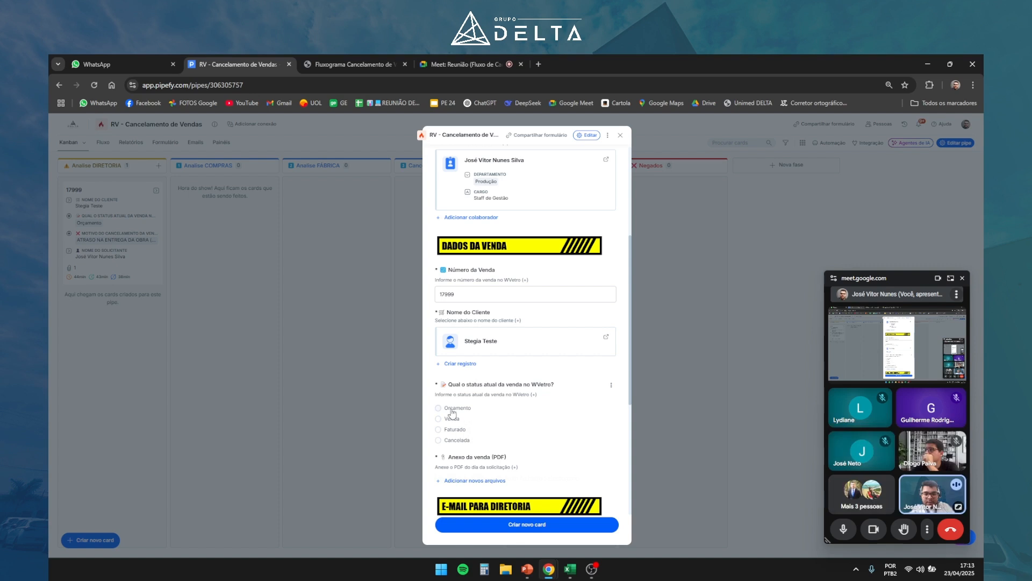
click(438, 429)
scroll(515, 427, down, 2)
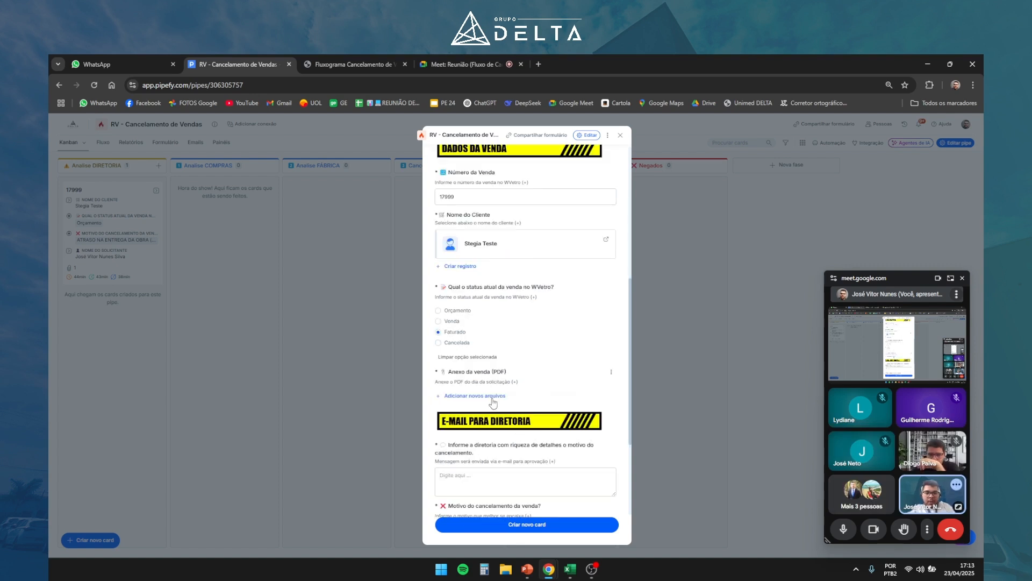
click(500, 396)
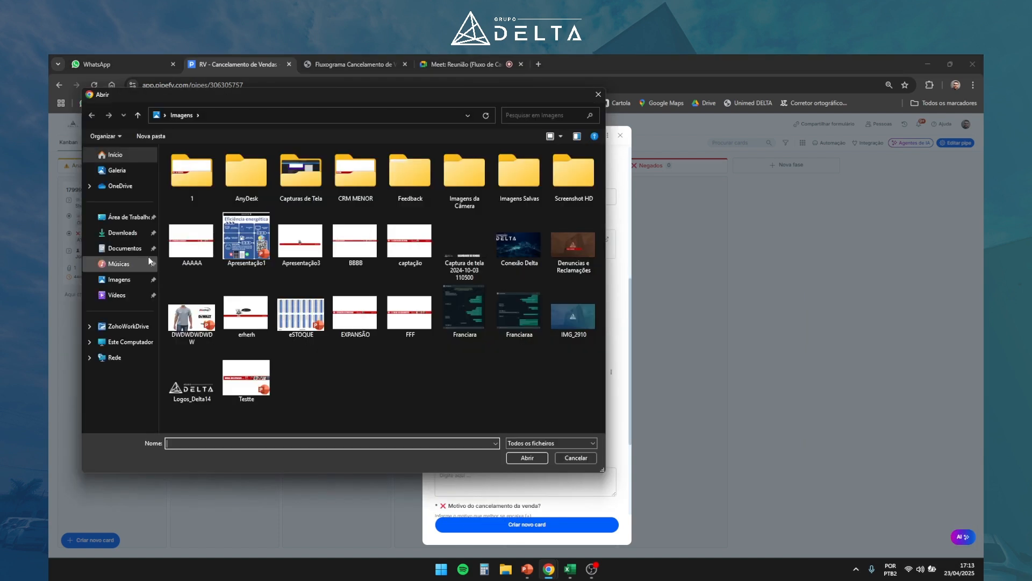
double_click(553, 306)
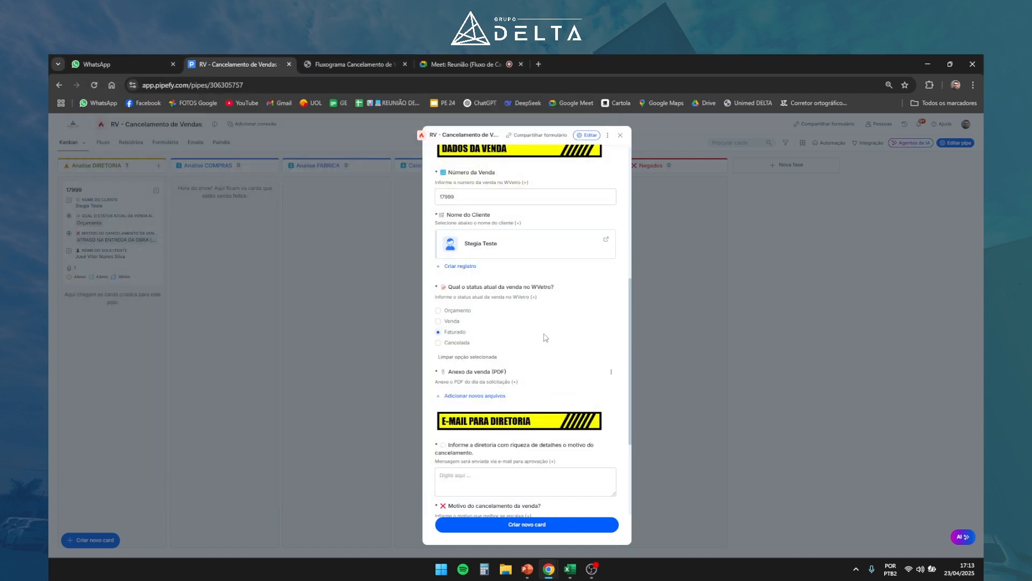
Write "Teste" as the message to the board and choose CLIENTE MUDOU O PROJETO (CLIENTE) as the cancellation reason
scroll(511, 386, down, 1)
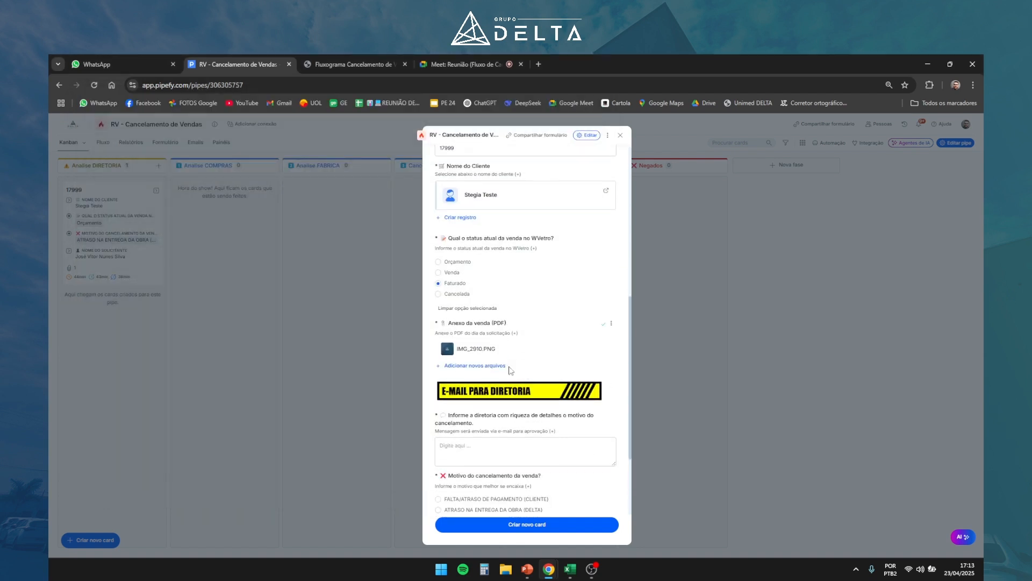
scroll(529, 379, down, 2)
click(494, 352)
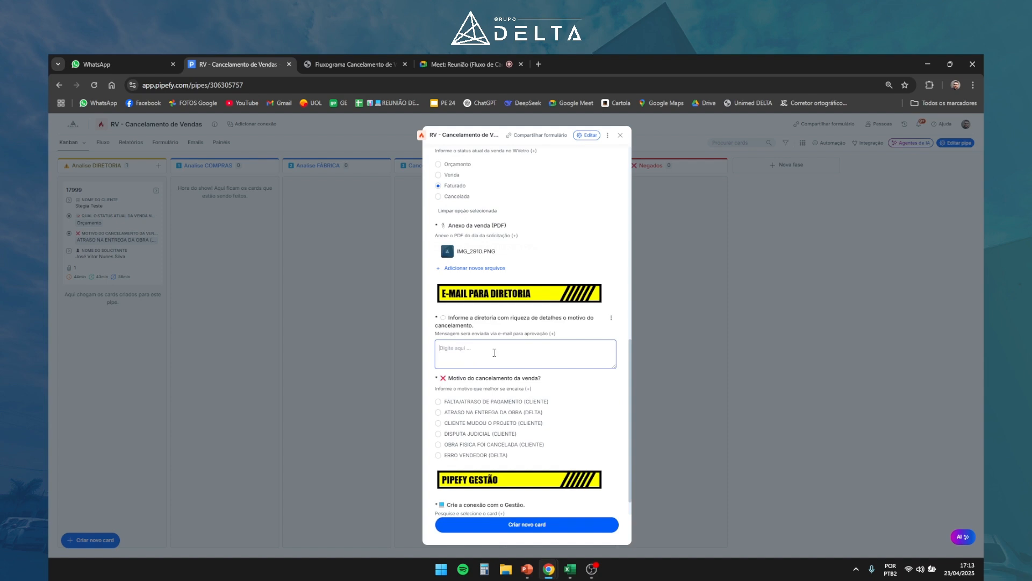
text(Teste)
scroll(496, 351, down, 1)
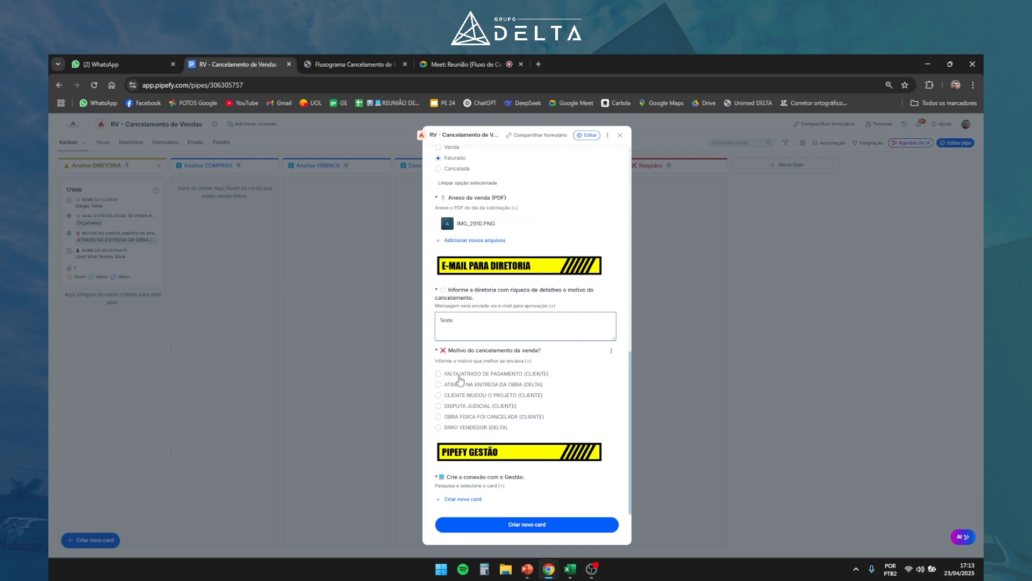
click(497, 396)
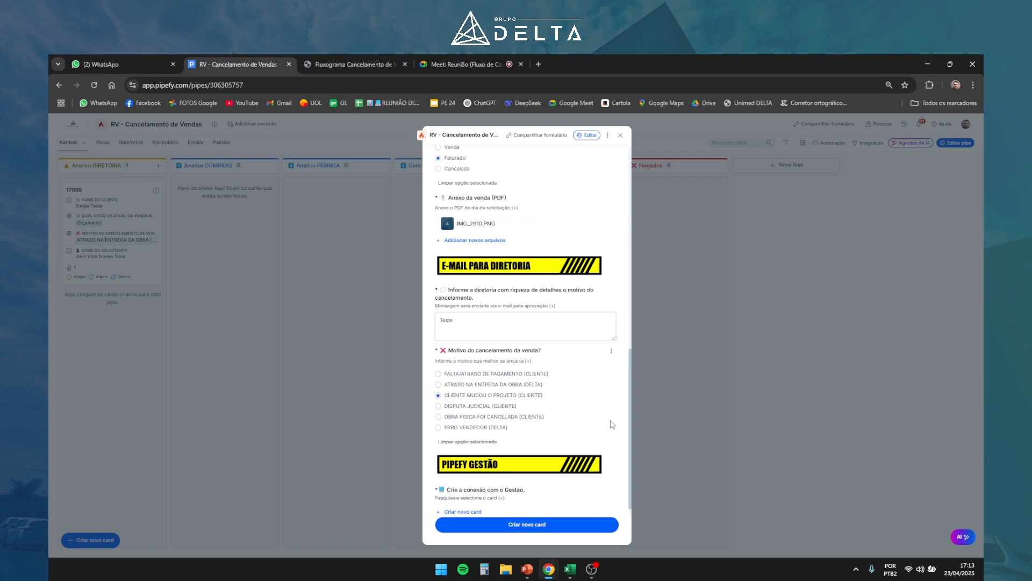
Connect the first listed Gestão card to the request and submit the form to create the new card
click(468, 500)
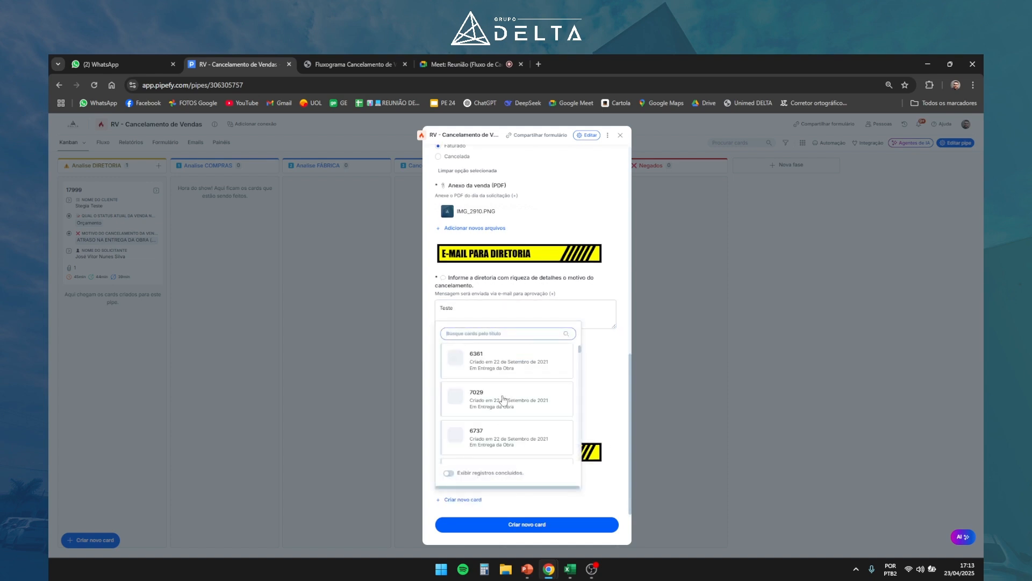
click(514, 369)
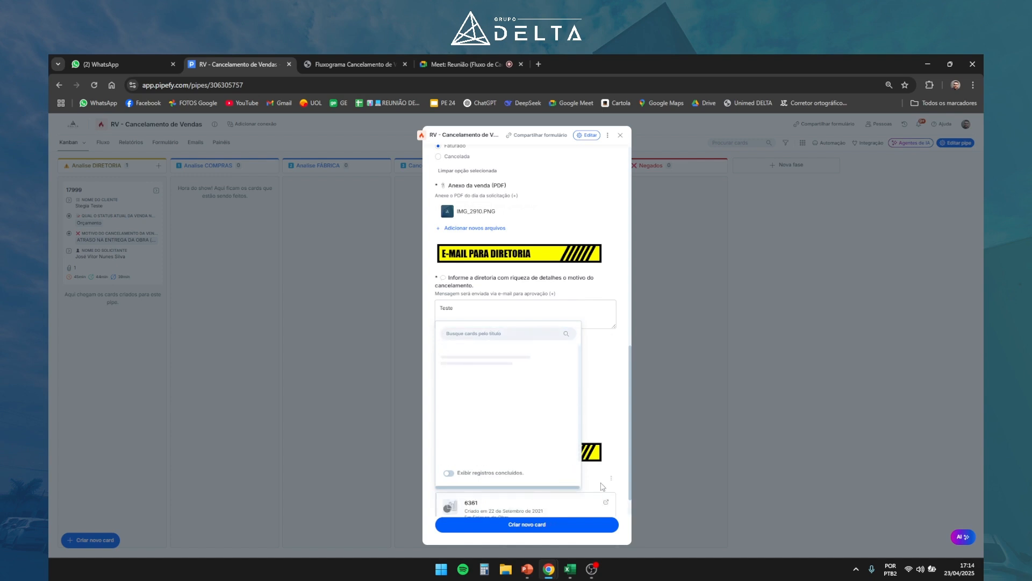
click(617, 396)
scroll(616, 400, down, 2)
click(565, 522)
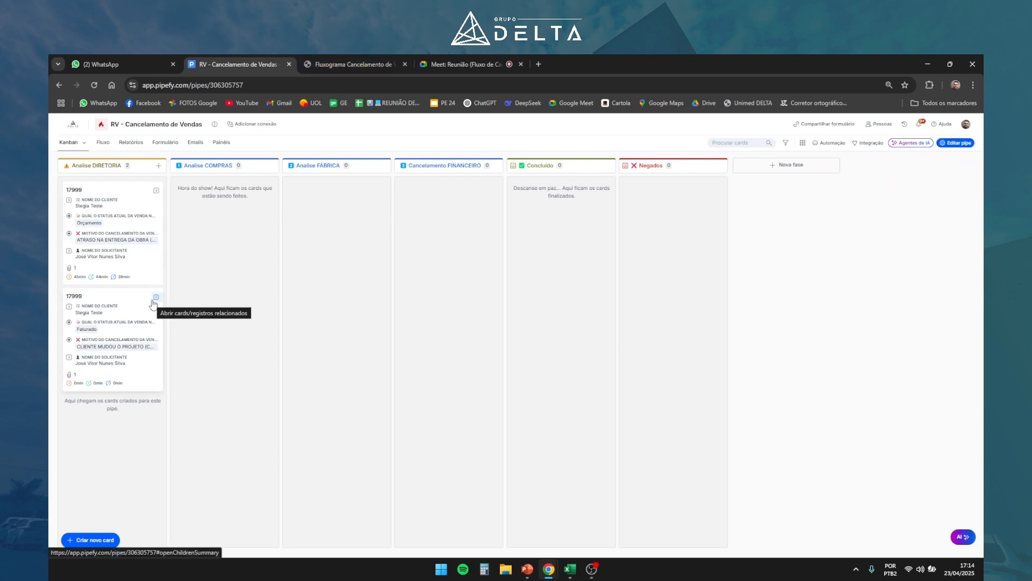
Consult the cancellation flowchart and move the newly created Faturado card to the Analise COMPRAS phase
click(349, 64)
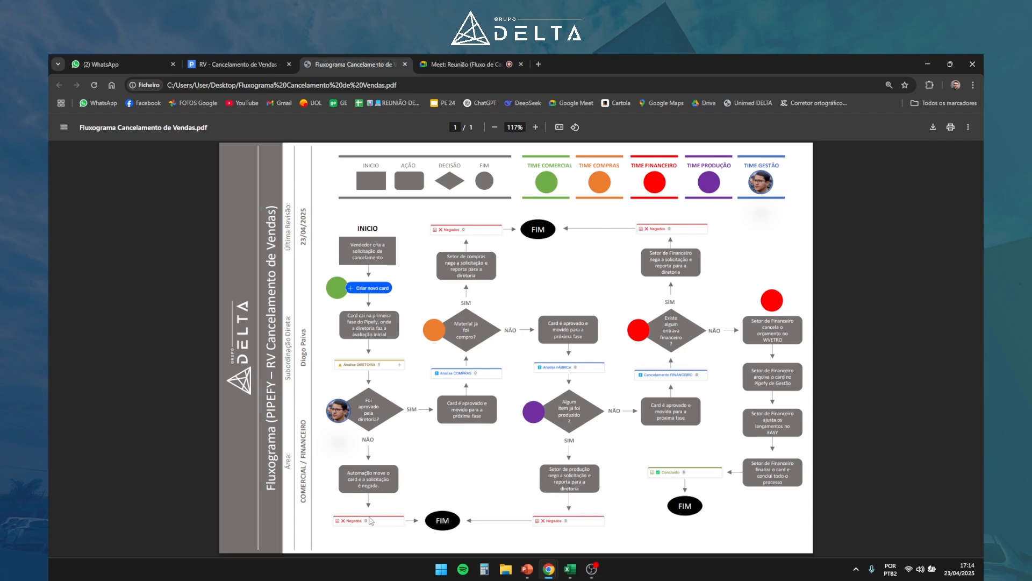
click(237, 64)
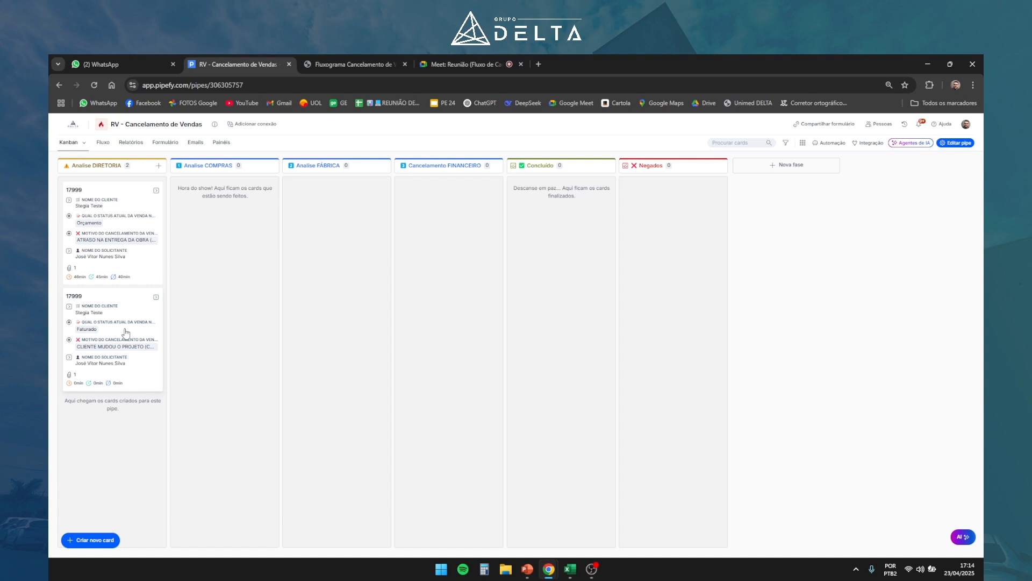
click(123, 327)
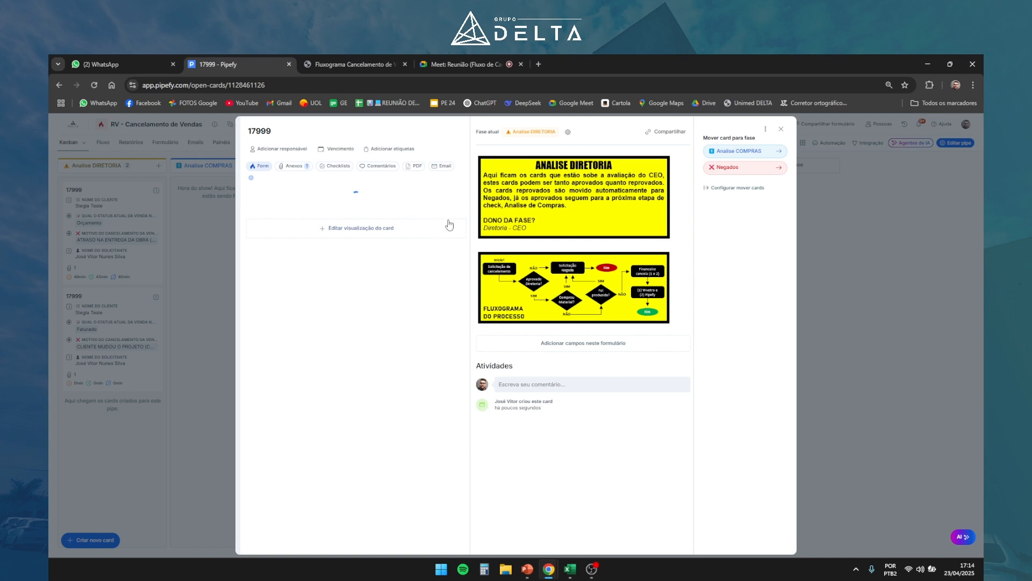
click(746, 152)
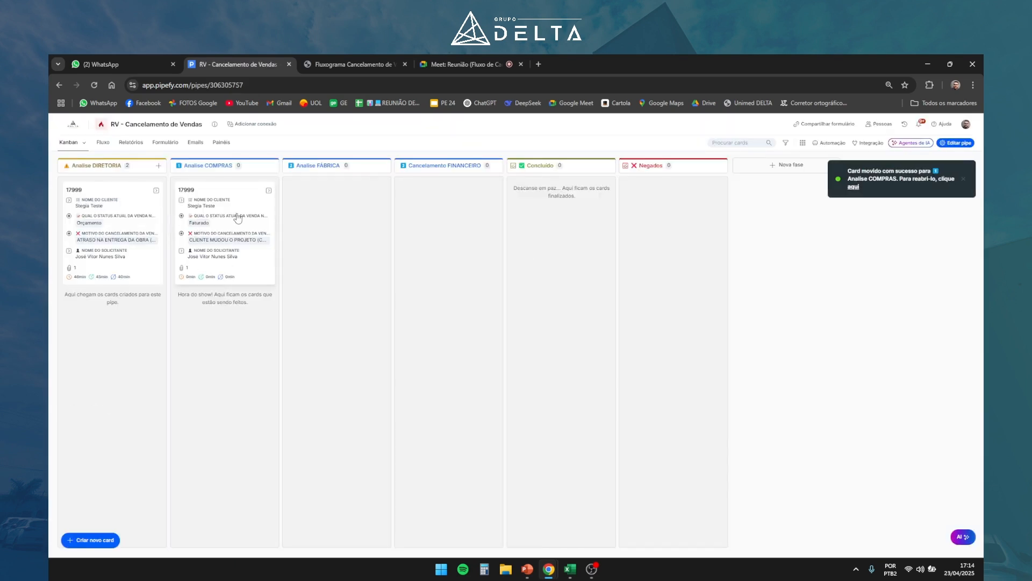
Complete the card's purchasing checklist with NÃO for sent to factory, in stock and purchased, and SIM for archived in Separação de Material
click(238, 216)
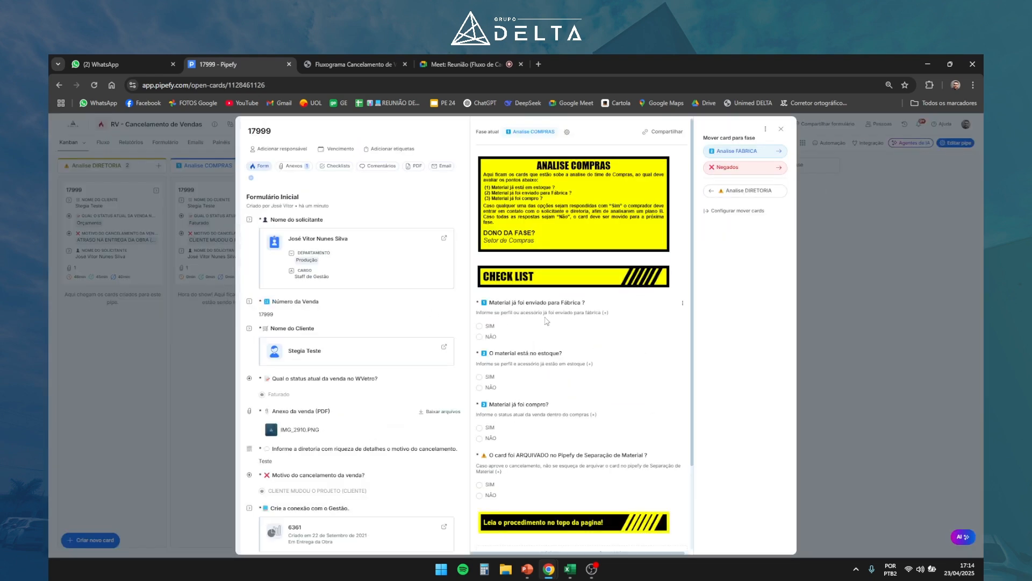
click(490, 337)
scroll(500, 343, down, 1)
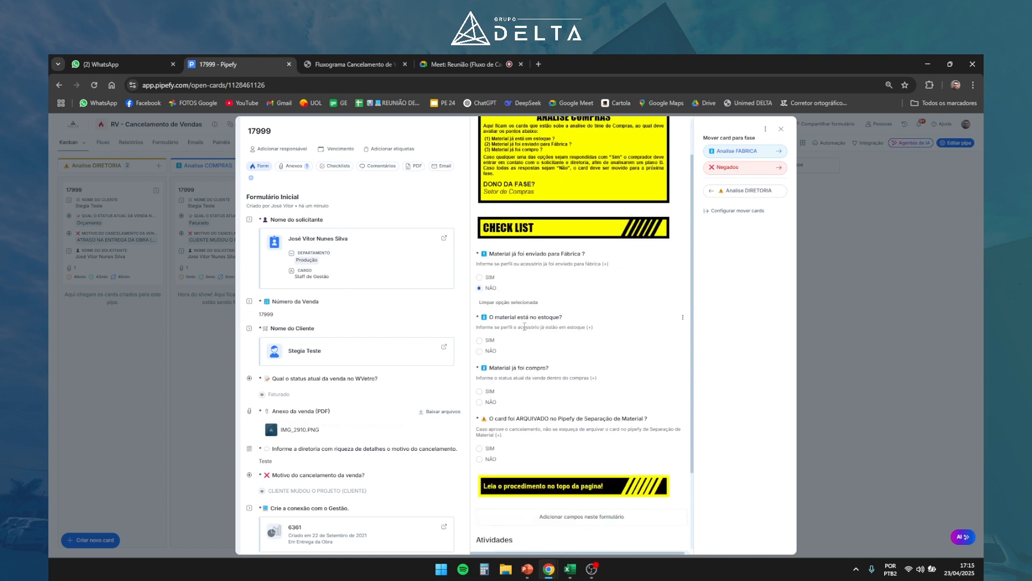
click(490, 353)
scroll(547, 359, down, 1)
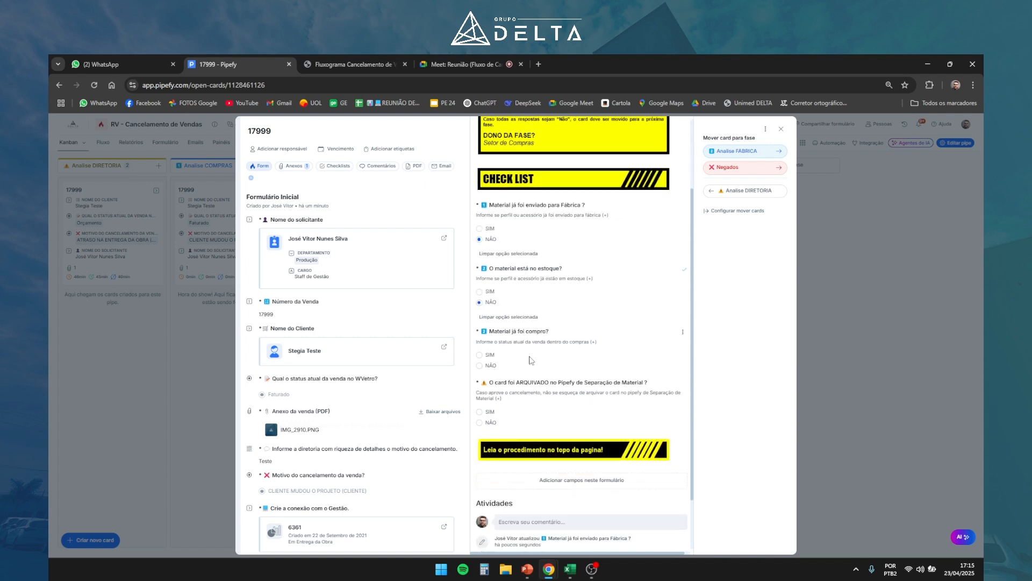
click(492, 367)
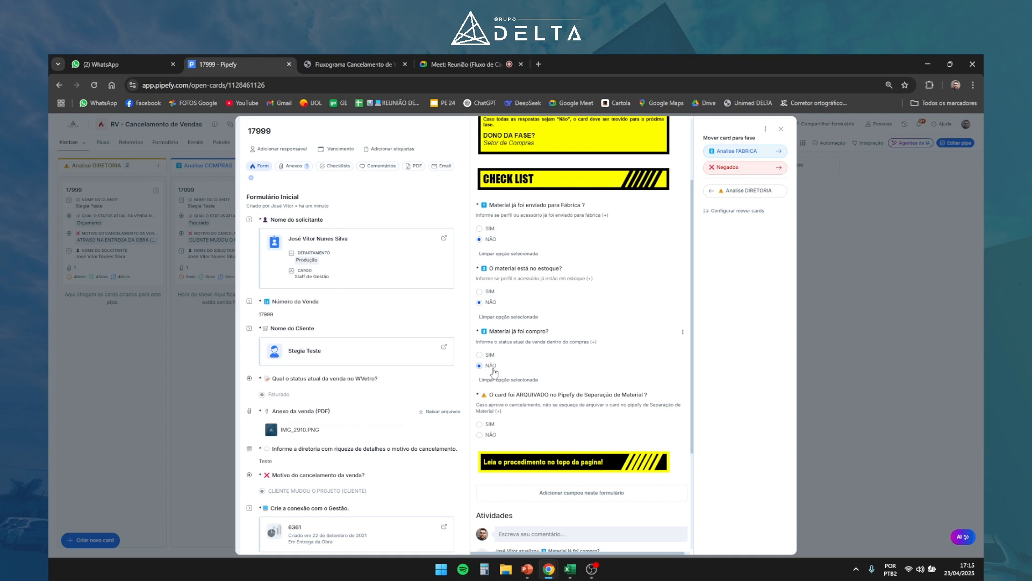
scroll(494, 371, down, 1)
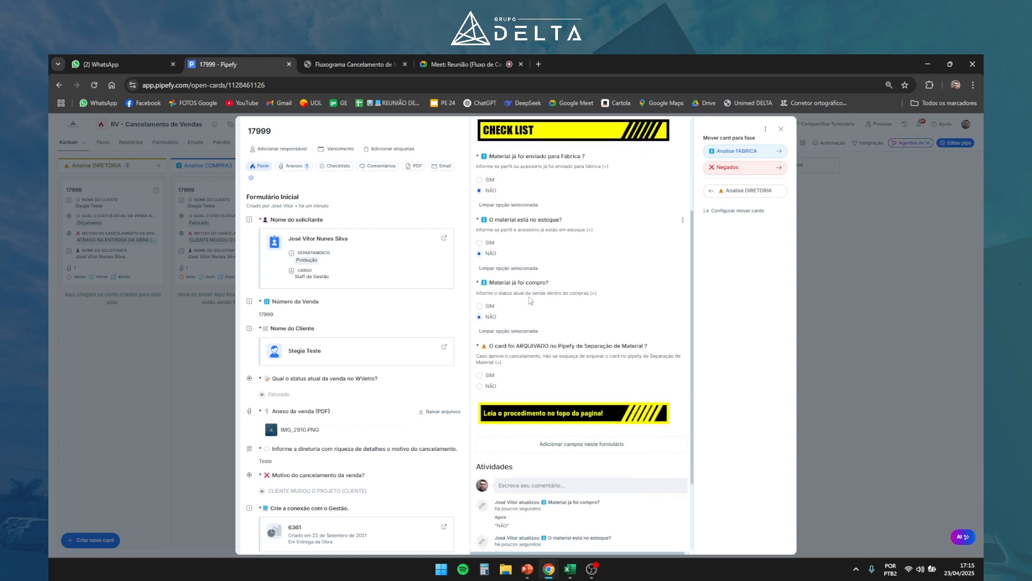
click(490, 376)
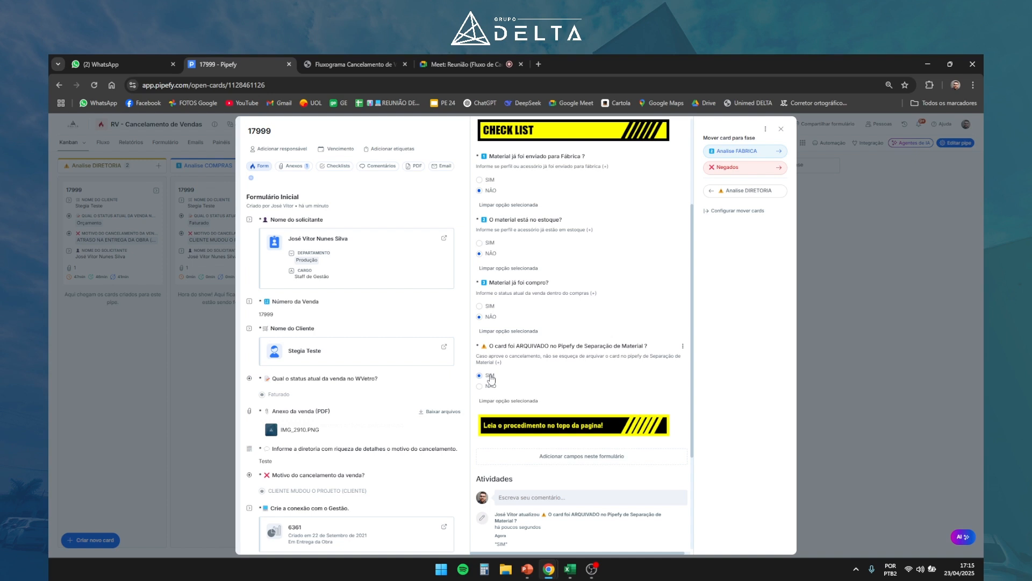
scroll(607, 268, up, 3)
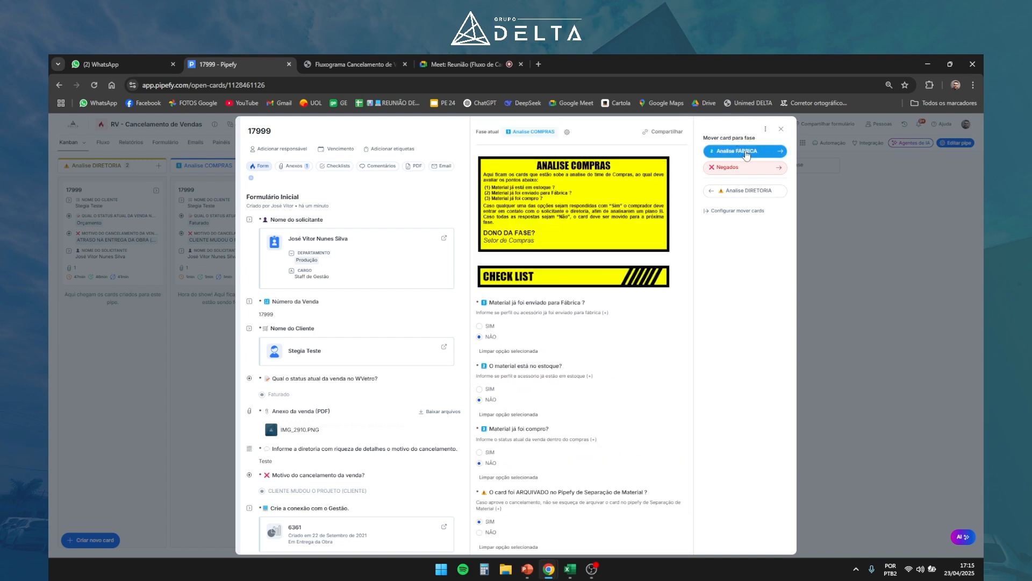
Compare the card's purchasing checklist with the purchasing decision and denial branch in the cancellation flowchart PDF
click(380, 61)
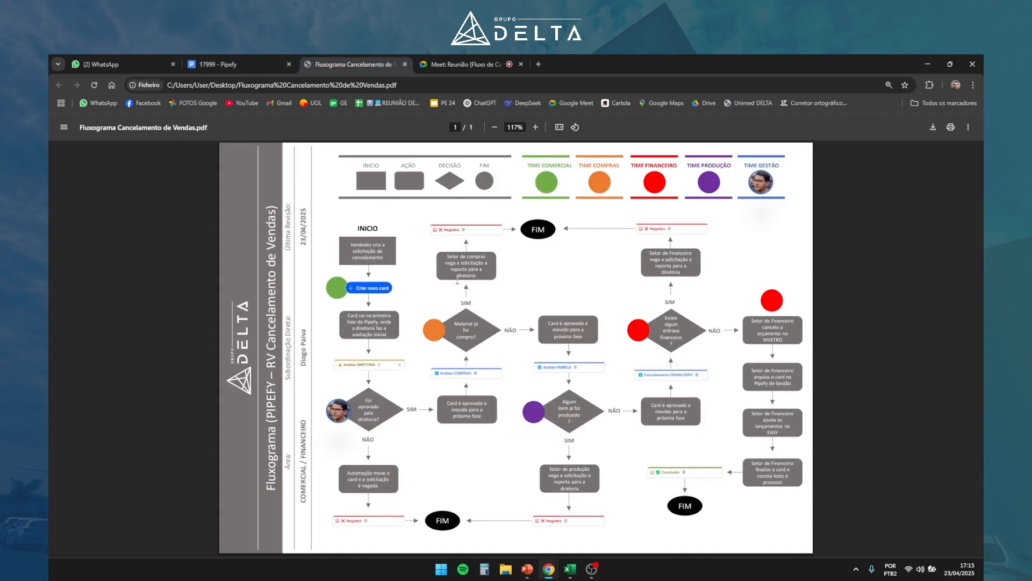
click(215, 63)
scroll(501, 349, down, 1)
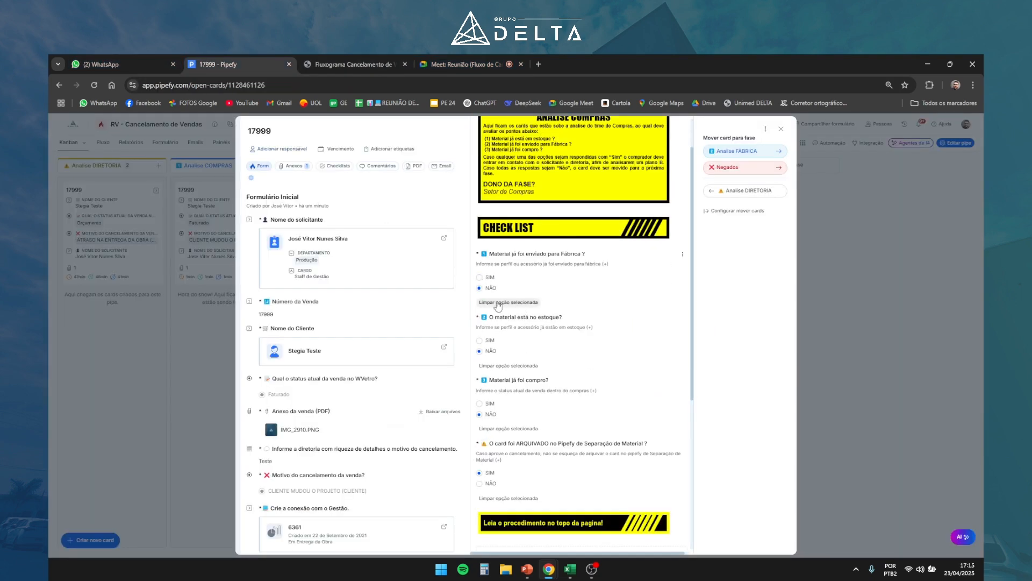
key(ctrl+Tab)
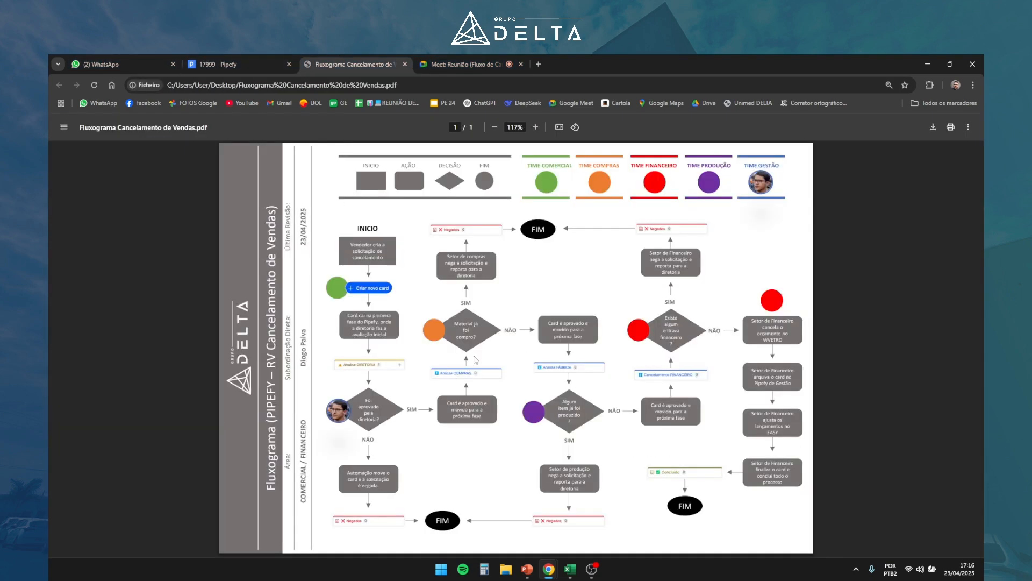
drag(483, 273, 447, 256)
click(505, 282)
click(244, 55)
key(ctrl+Tab)
click(468, 271)
Return to the Faturado card in Pipefy and move it to the Analise FÁBRICA phase
click(231, 56)
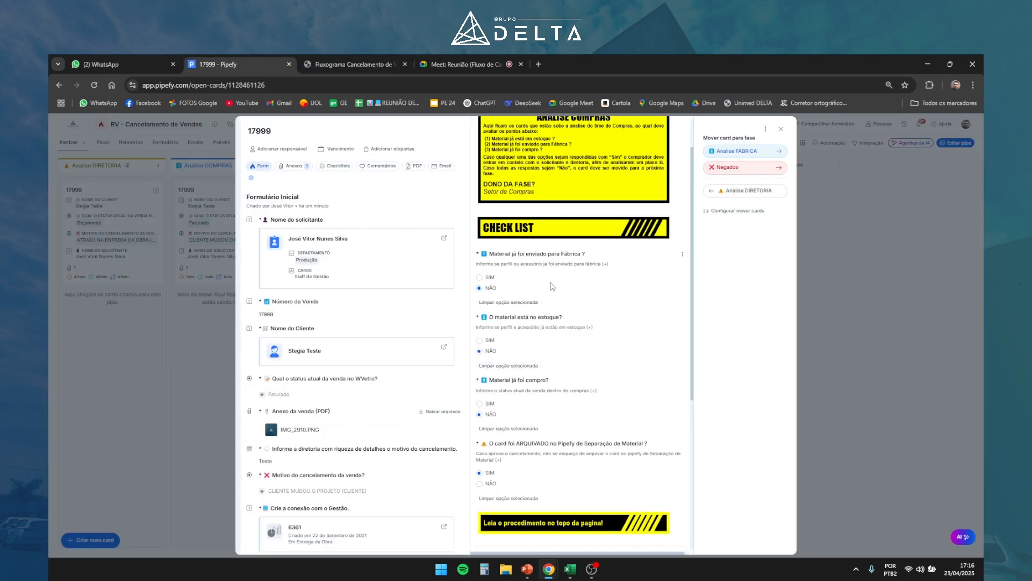
click(731, 156)
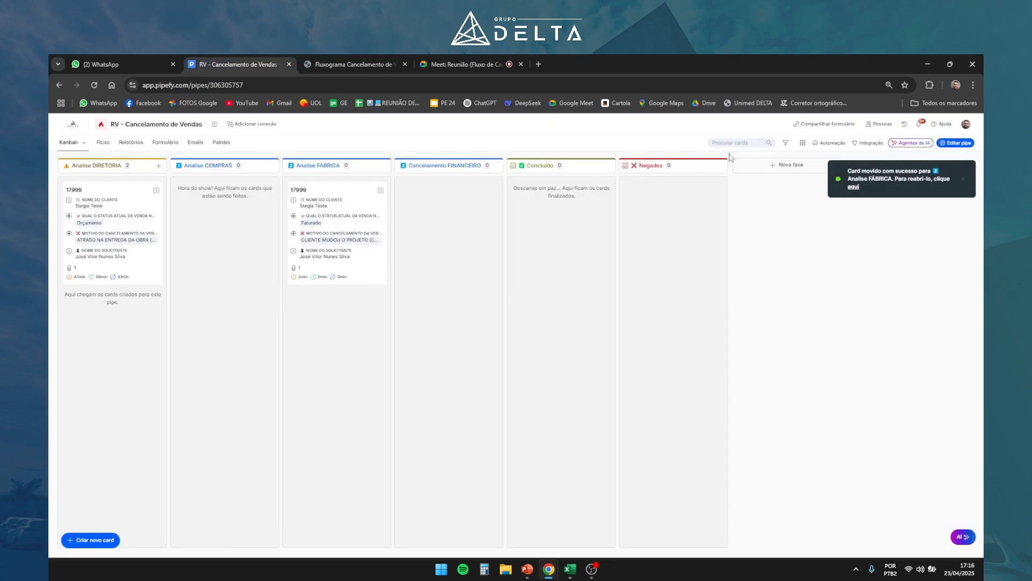
Complete the Faturado card's factory checklist with NÃO for items produced and raw material withdrawn, and SIM for archived in Pipefy de PRODUÇÃO
click(345, 196)
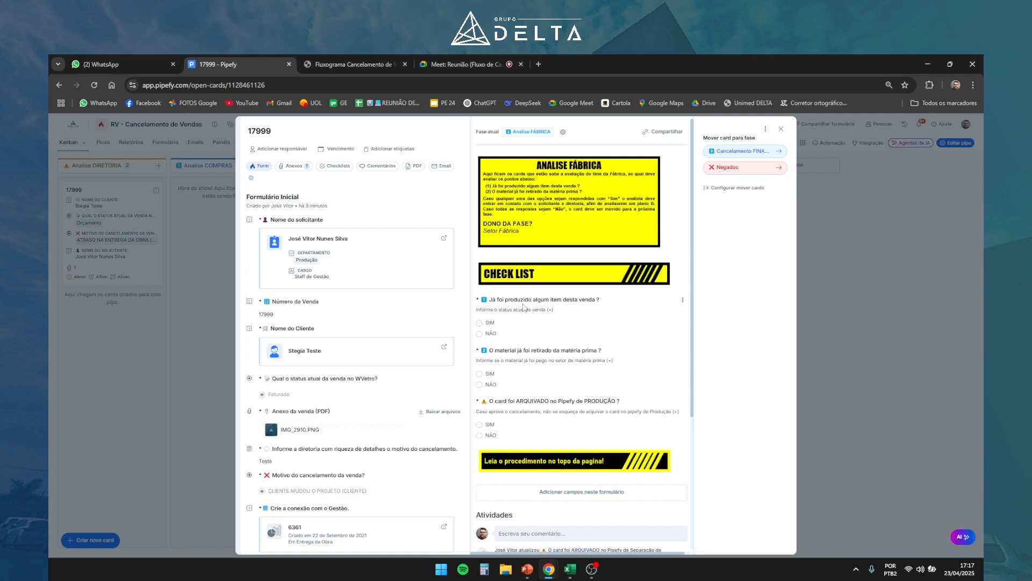
click(490, 334)
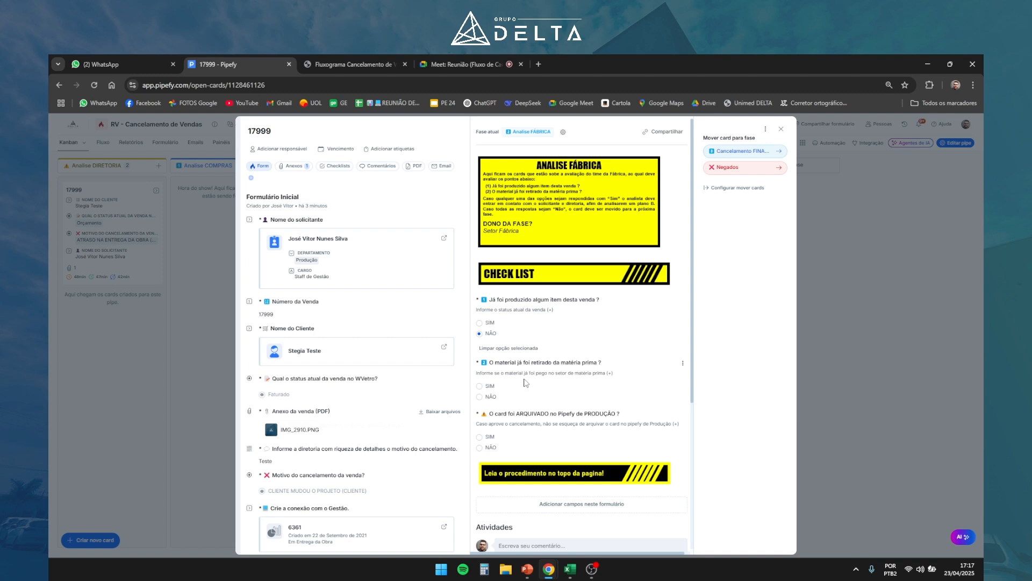
click(486, 398)
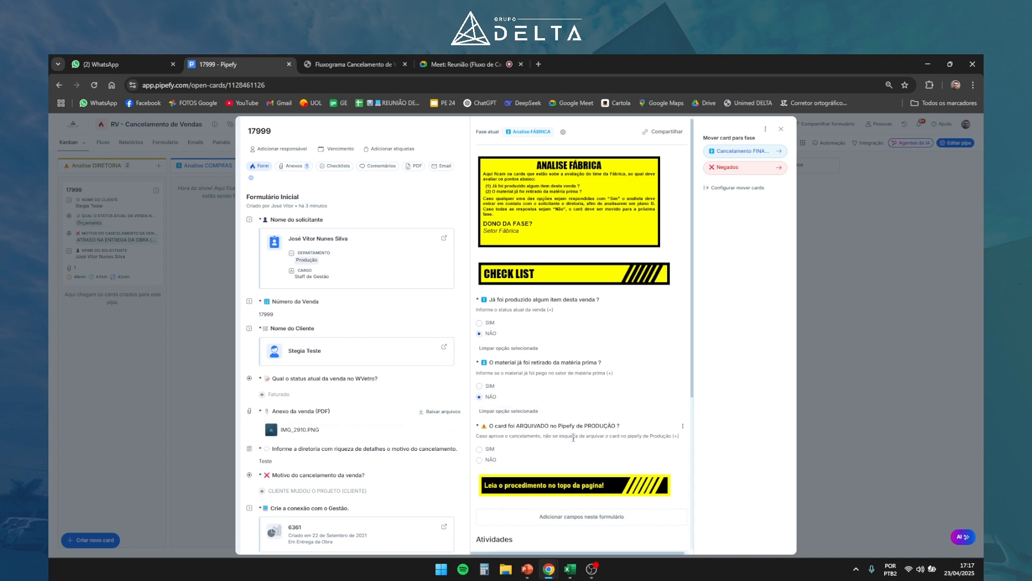
drag(489, 450, 486, 451)
Consult the production decision in the cancellation flowchart and move the Faturado card to the Cancelamento FINANCEIRO phase
click(377, 64)
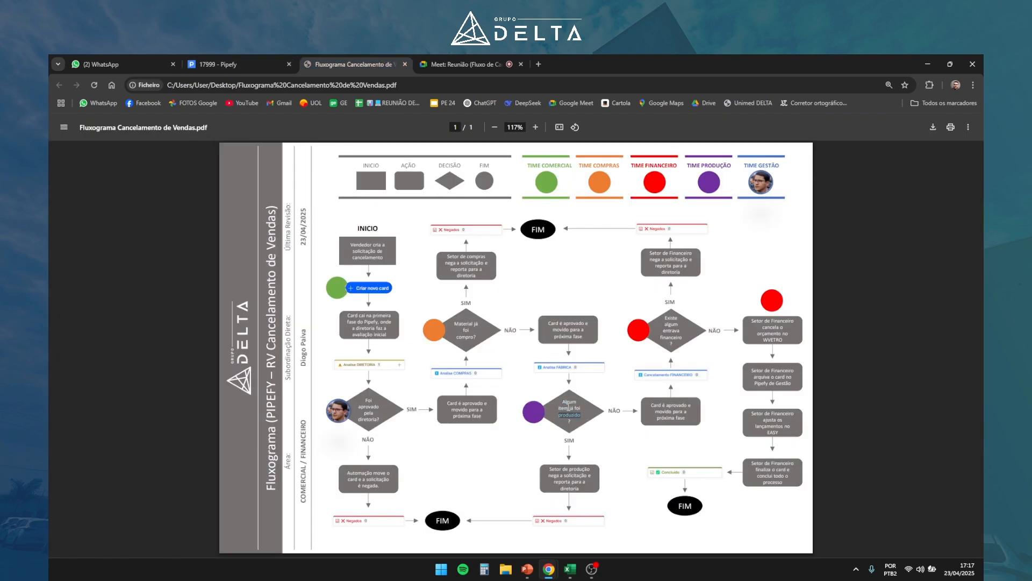
double_click(570, 440)
click(595, 497)
click(286, 59)
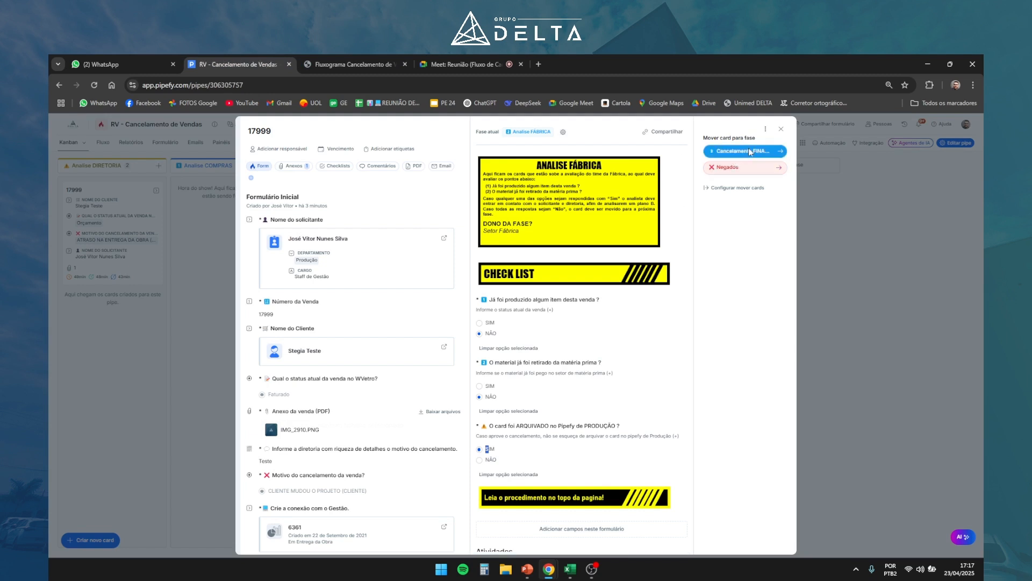
click(748, 150)
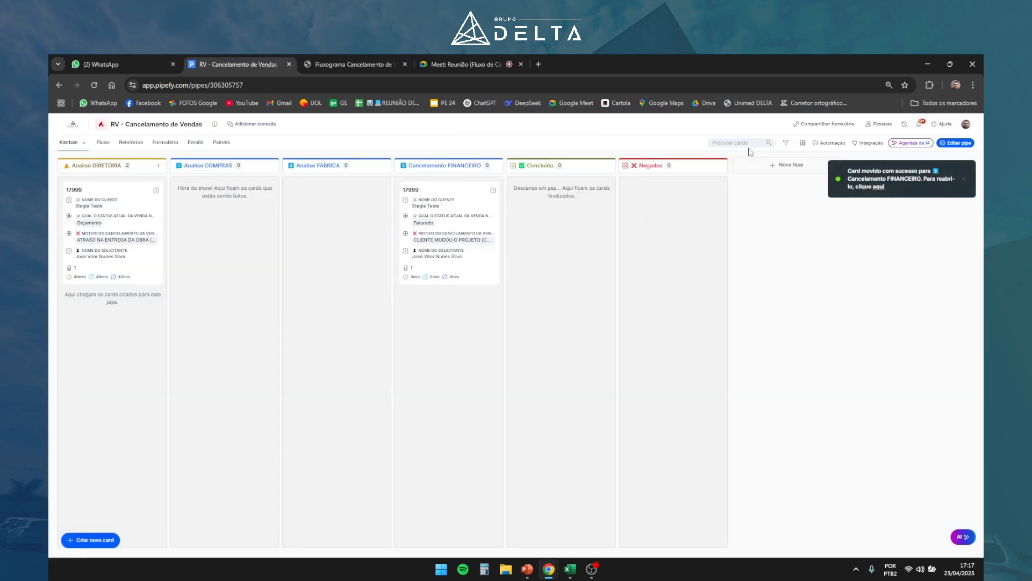
Answer NÃO for financial impediment on the Faturado card and consult the WVETRO cancellation action in the flowchart
click(459, 220)
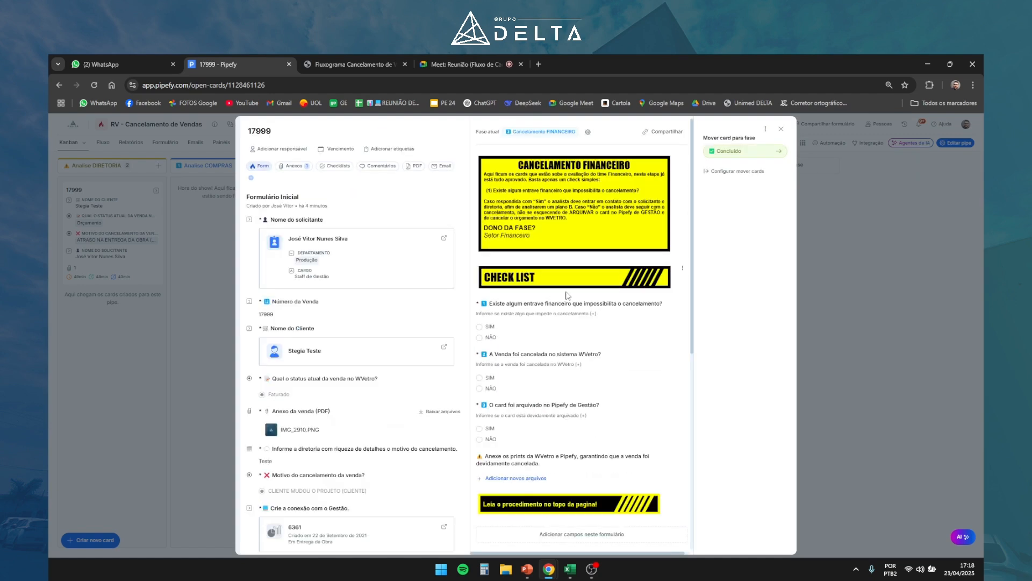
click(490, 340)
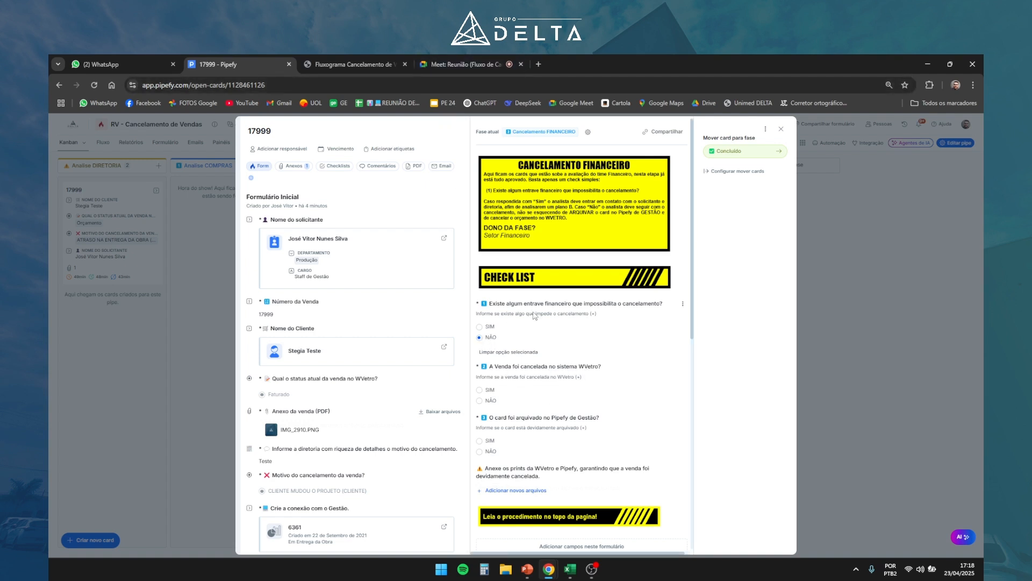
click(373, 59)
drag(781, 346, 747, 320)
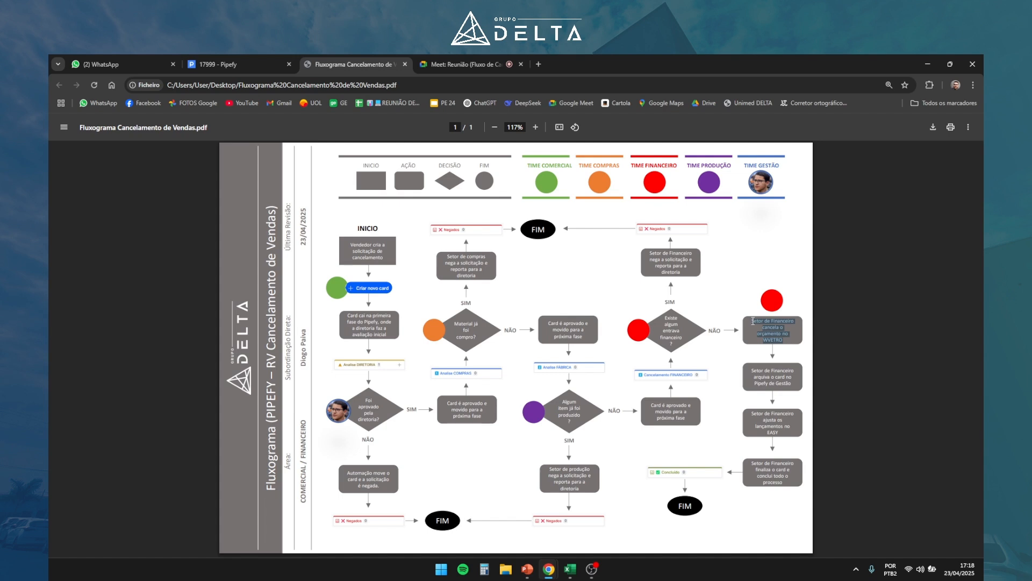
click(772, 332)
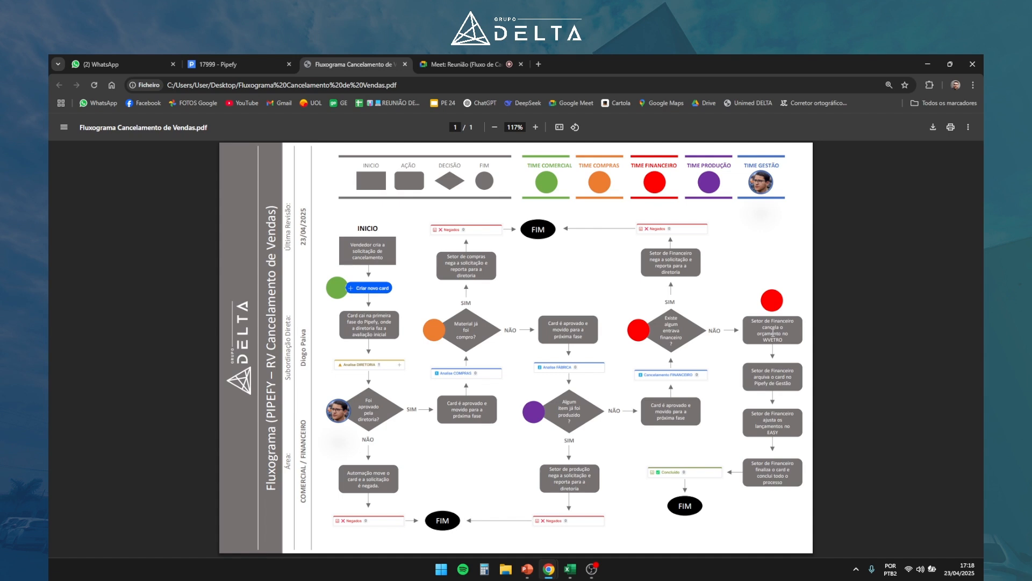
Complete the card's financial checklist with SIM for sale cancelled in WVetro and SIM for card archived in Pipefy de Gestão
click(271, 64)
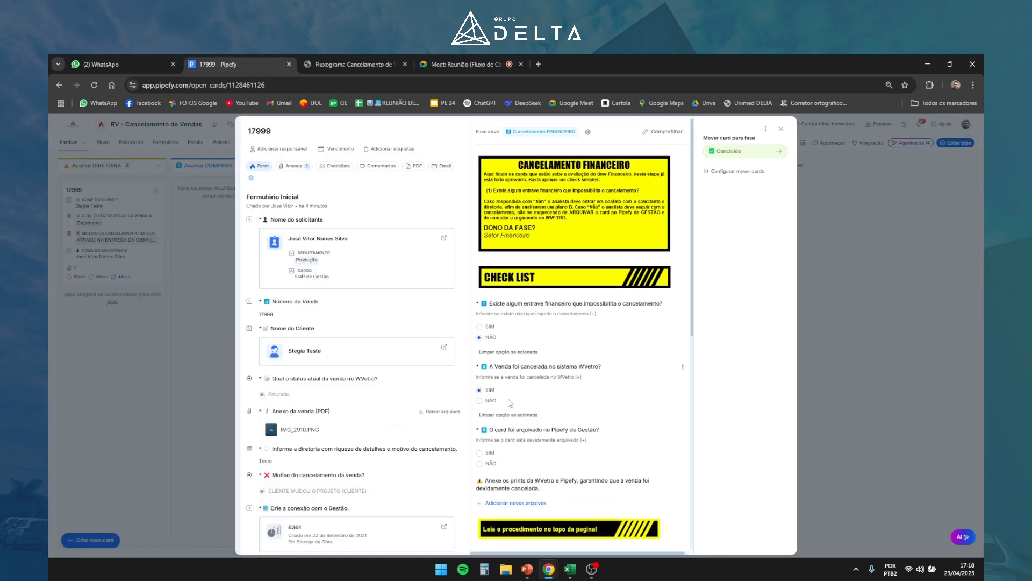
scroll(562, 416, down, 1)
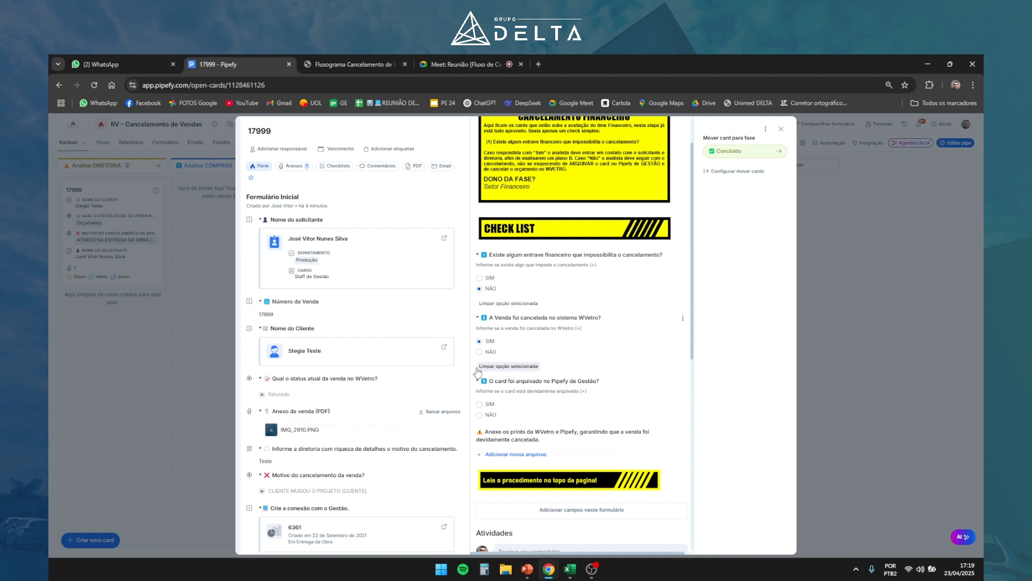
click(480, 404)
scroll(510, 390, down, 2)
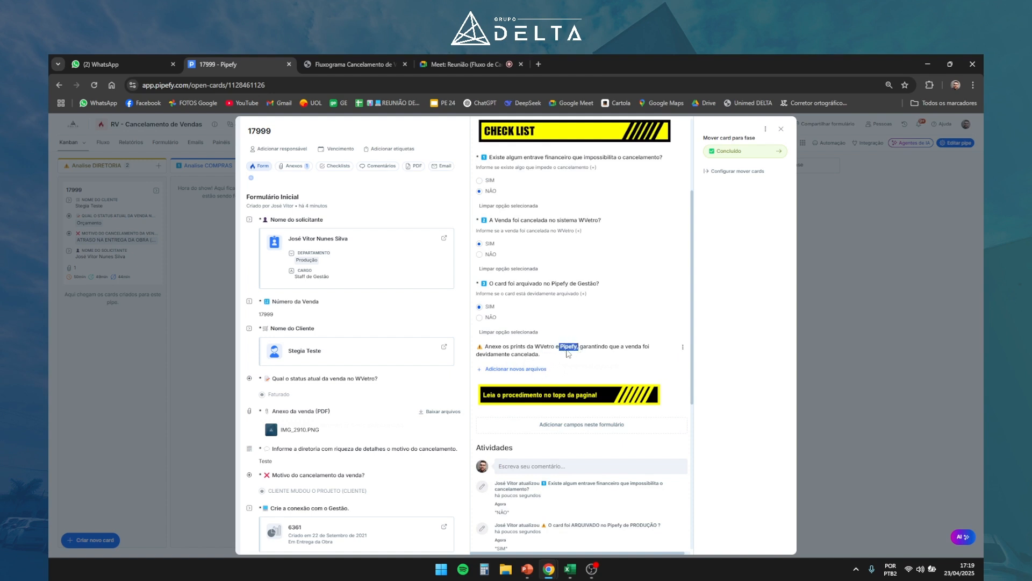
Show where the cancellation screenshots are attached without adding a file, and move the card to the Concluído phase
click(548, 369)
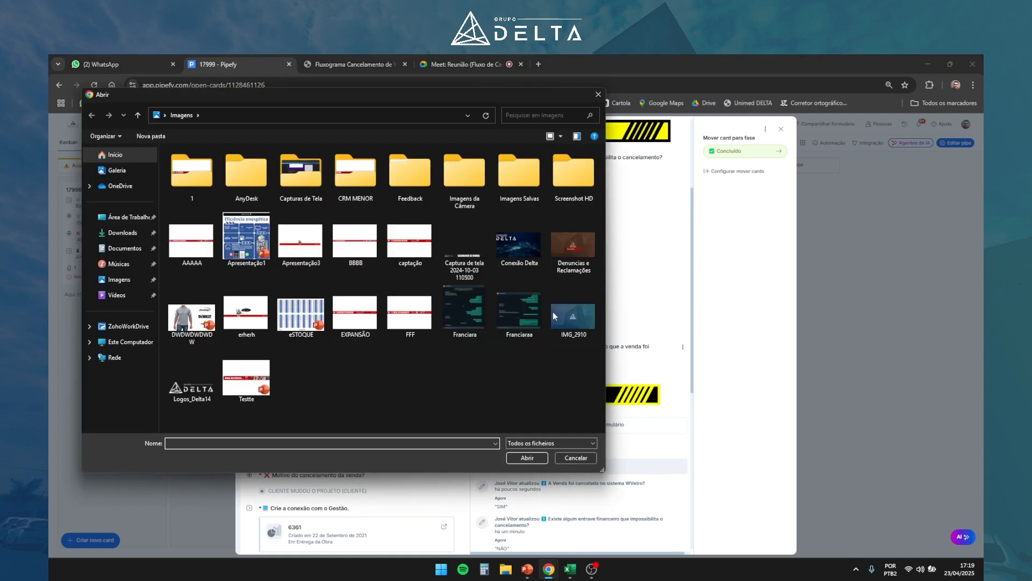
key(Escape)
click(742, 151)
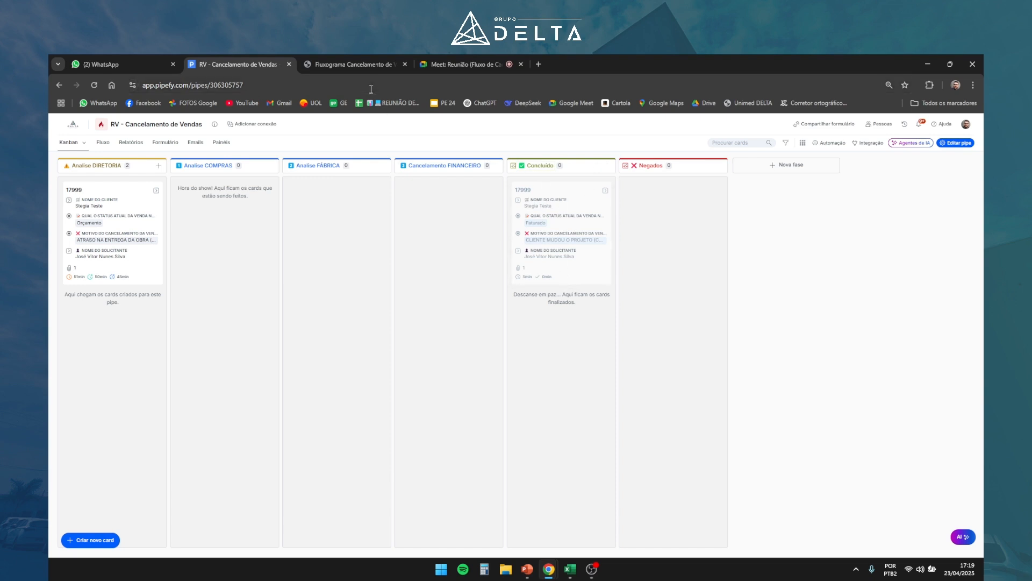
Revisit the cancellation flowchart, switch to the Google Meet call, stop presenting the screen and close the participants list
click(348, 66)
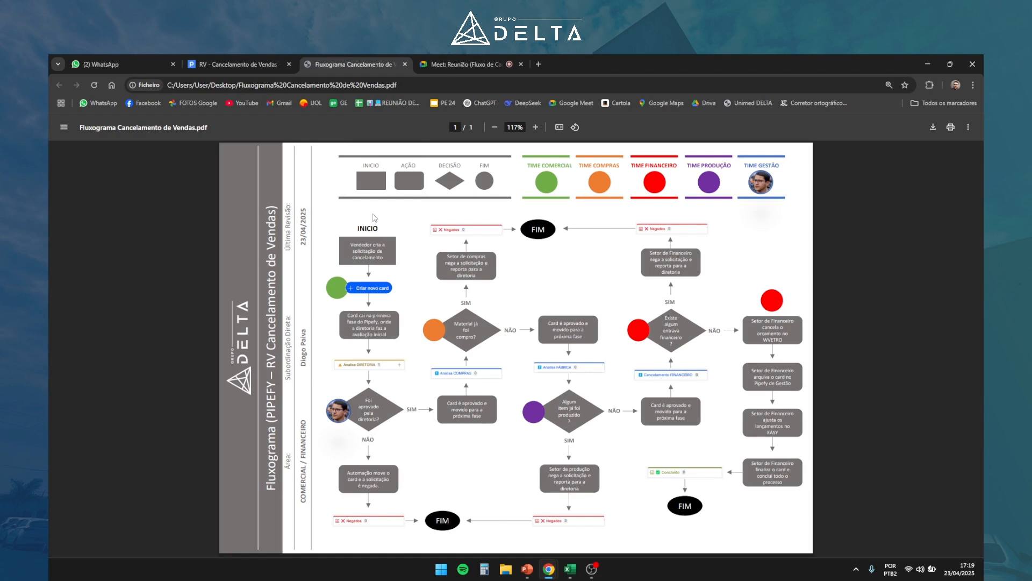
click(463, 64)
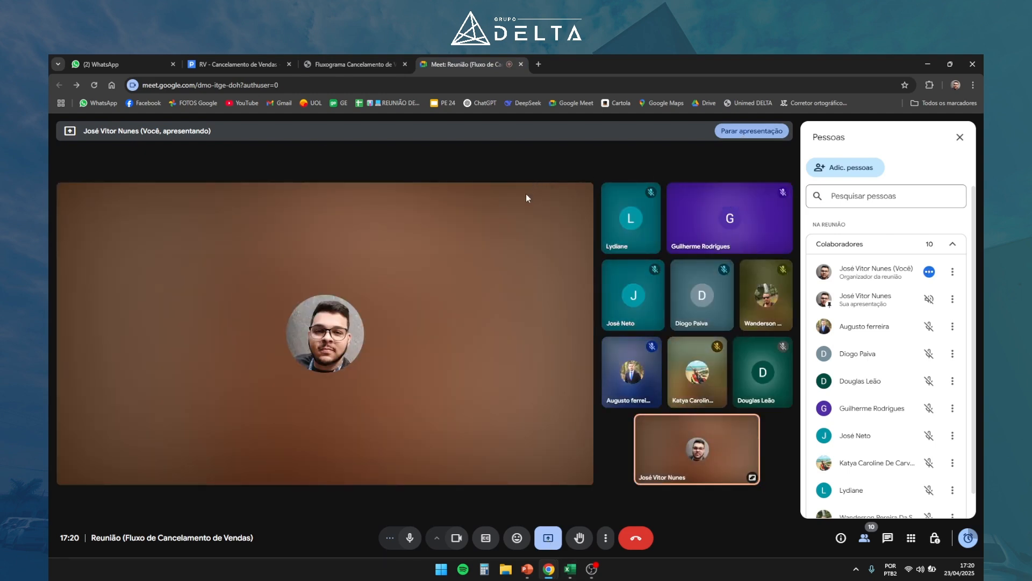
click(731, 132)
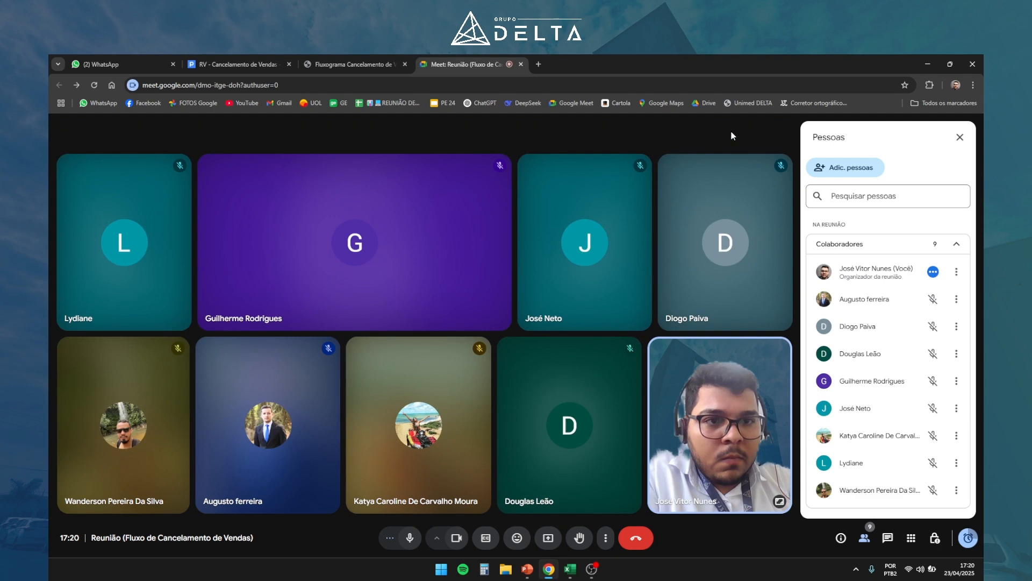
click(959, 138)
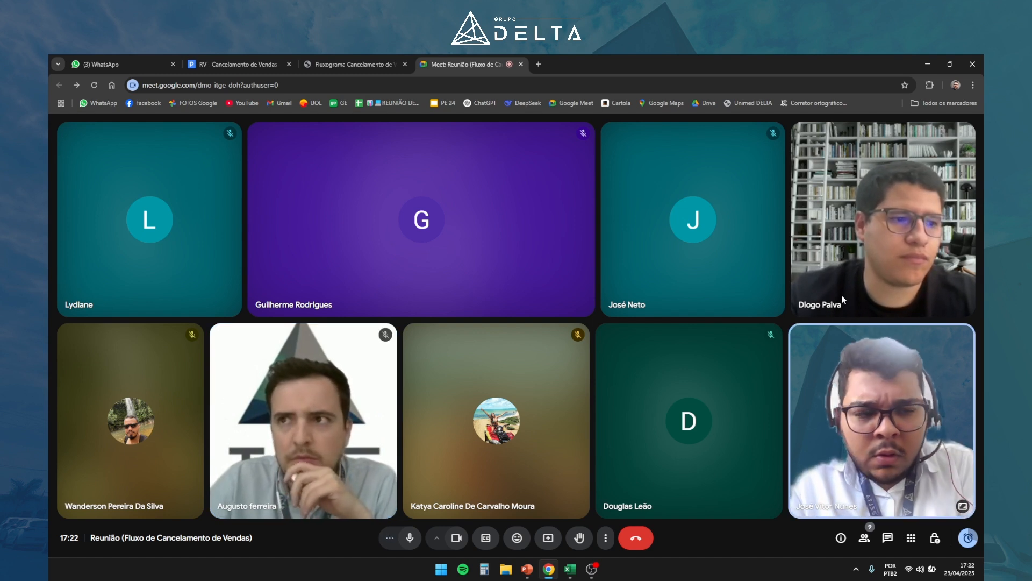
Mute and reactivate the microphone twice during the meeting discussion
click(409, 539)
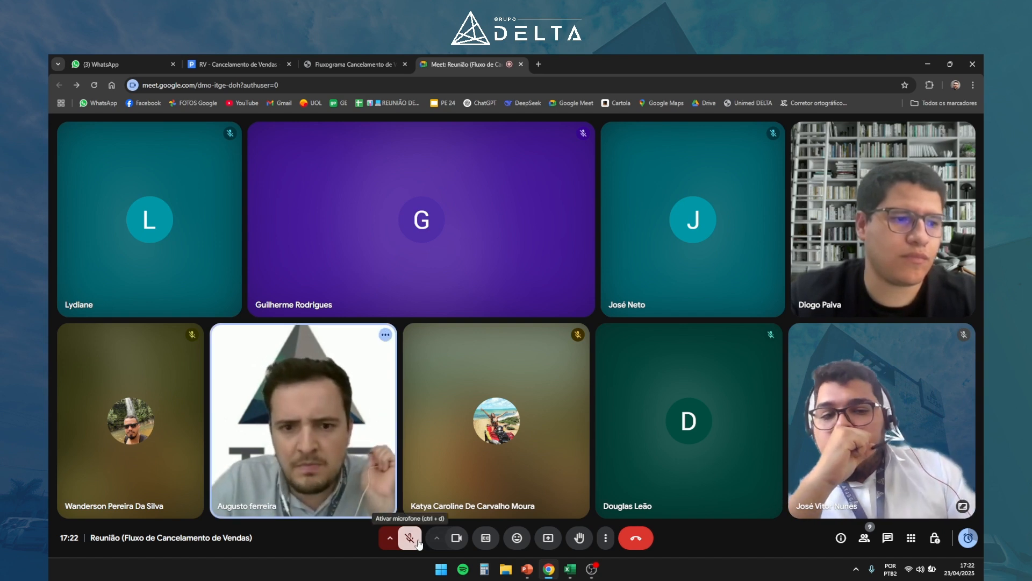
click(418, 543)
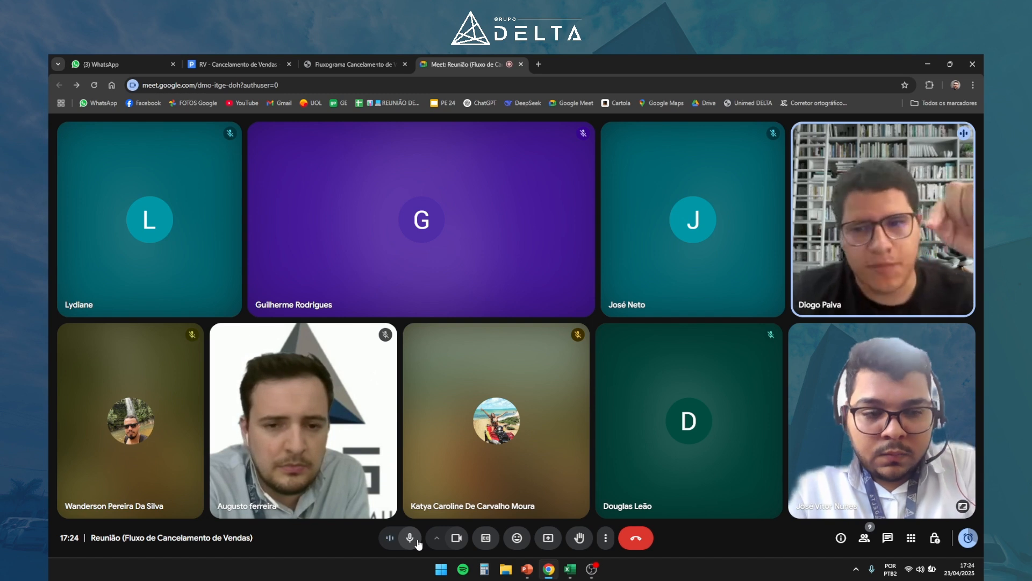
click(410, 537)
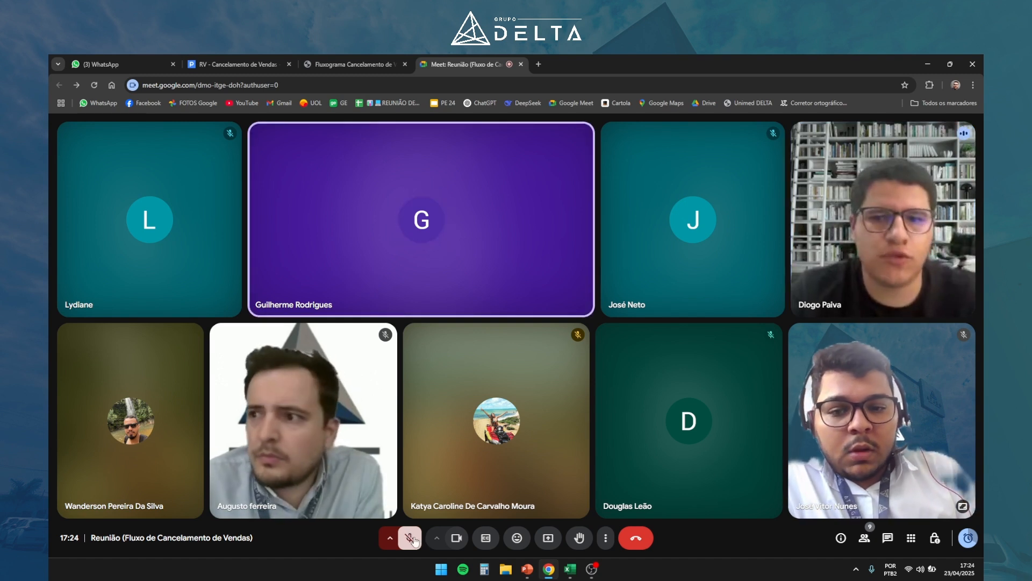
click(411, 538)
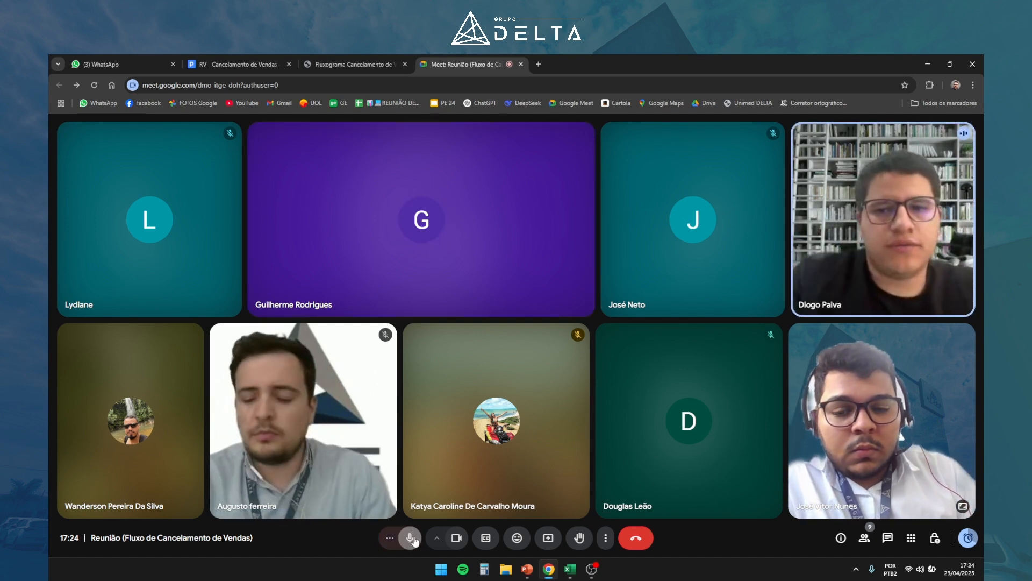